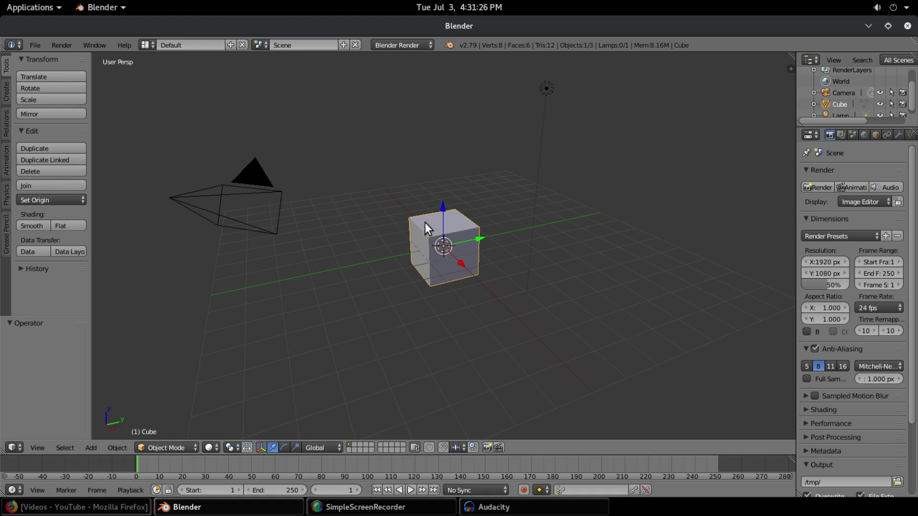
Orbit the viewport around the default cube, camera and lamp
{"action": "mouse_move", "coordinate": [459, 281]}
{"action": "middle_mouse_down"}
{"action": "mouse_move", "coordinate": [478, 279]}
{"action": "mouse_move", "coordinate": [455, 274]}
{"action": "mouse_move", "coordinate": [463, 294]}
{"action": "middle_mouse_up"}
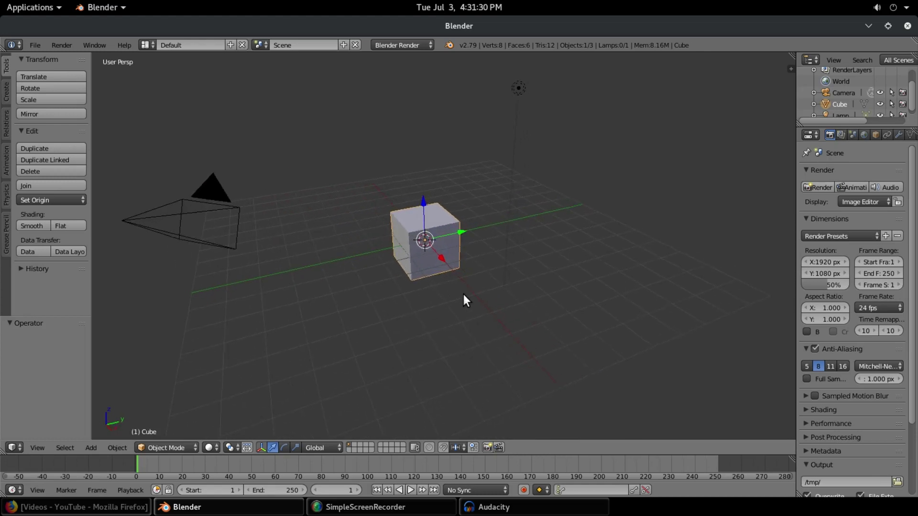
Delete the default cube and add a UV sphere with 32 segments and 16 rings
{"action": "key", "text": "x"}
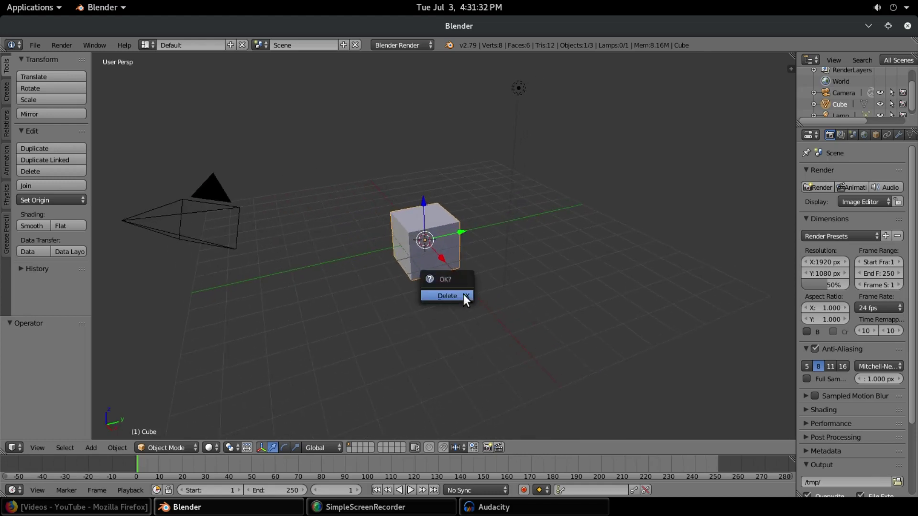
{"action": "left_click", "coordinate": [463, 294]}
{"action": "key", "text": "shift+a"}
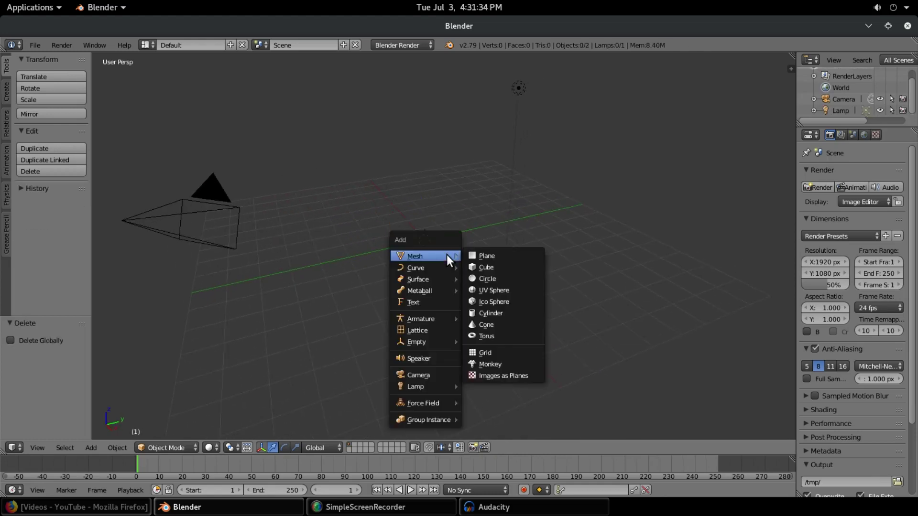
{"action": "left_click", "coordinate": [509, 291]}
{"action": "middle_click_drag", "start_coordinate": [454, 337], "coordinate": [473, 262]}
{"action": "scroll", "coordinate": [468, 254], "scroll_direction": "up", "scroll_amount": 4}
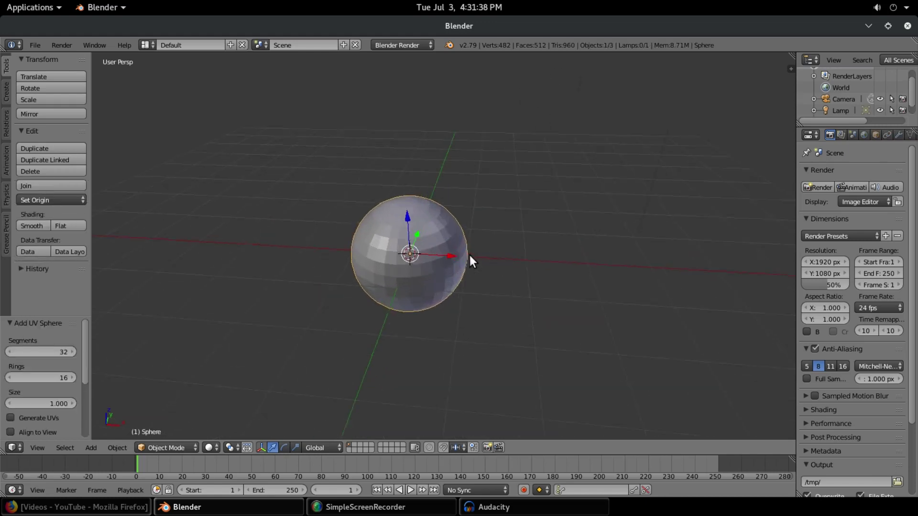
Scale the UV sphere up to 4.041
{"action": "key", "text": "s"}
{"action": "left_click", "coordinate": [652, 275]}
{"action": "scroll", "coordinate": [636, 280], "scroll_direction": "down", "scroll_amount": 4}
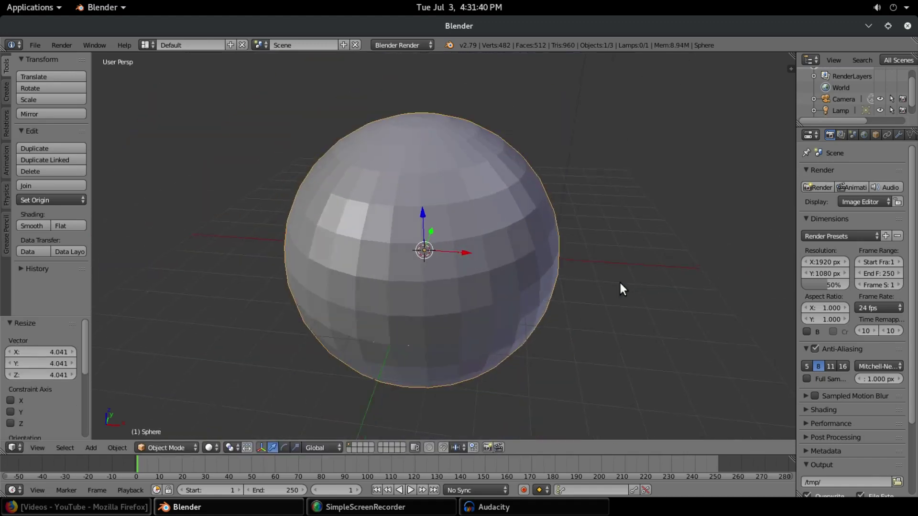
{"action": "middle_click_drag", "start_coordinate": [491, 207], "coordinate": [477, 224]}
Enter Edit Mode on the sphere with vertex select mode
{"action": "key", "text": "Tab"}
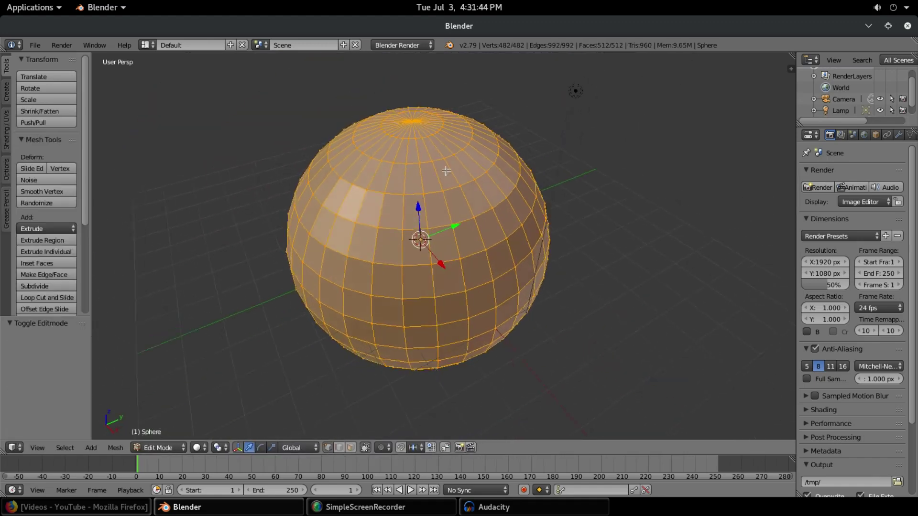
{"action": "middle_click_drag", "start_coordinate": [341, 139], "coordinate": [312, 436]}
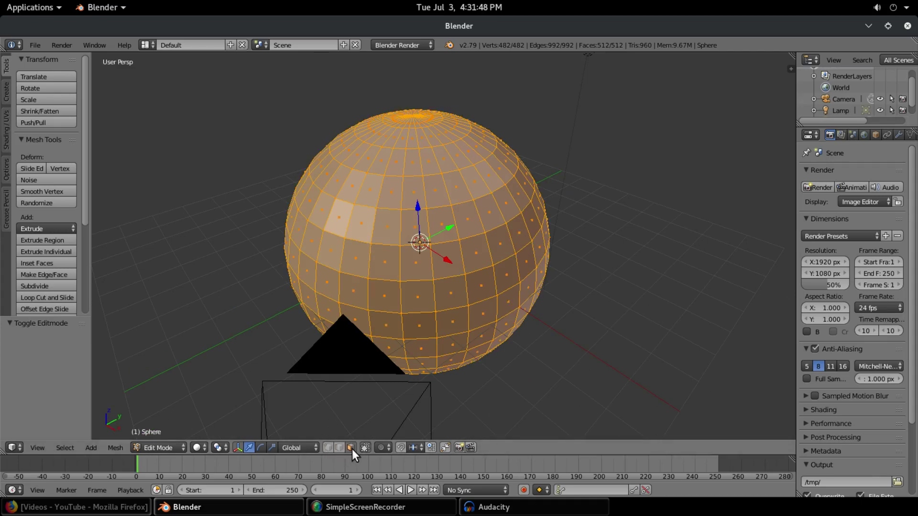
{"action": "middle_click_drag", "start_coordinate": [385, 294], "coordinate": [454, 304]}
{"action": "left_click", "coordinate": [328, 448]}
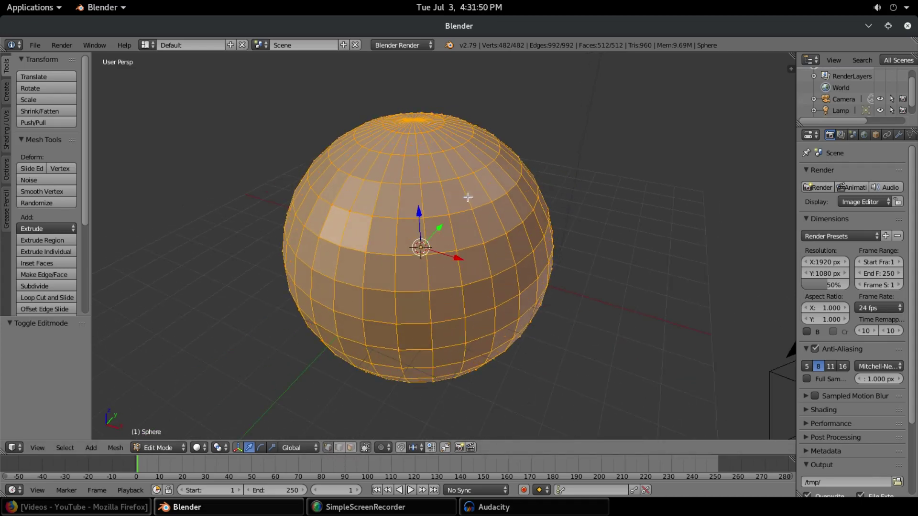
{"action": "middle_click_drag", "start_coordinate": [467, 197], "coordinate": [530, 293]}
Deselect all, circle-select the top-pole vertices, and widen the properties panel
{"action": "key", "text": "a"}
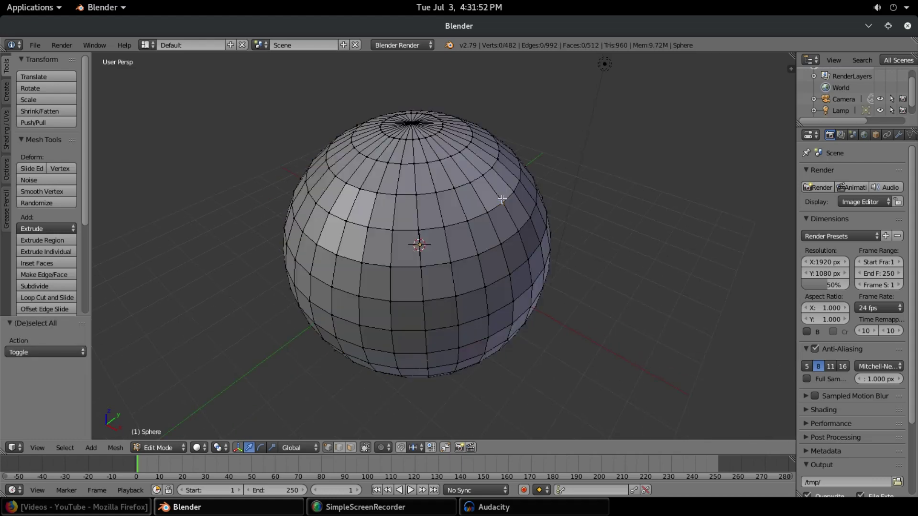
{"action": "middle_click_drag", "start_coordinate": [502, 199], "coordinate": [549, 236]}
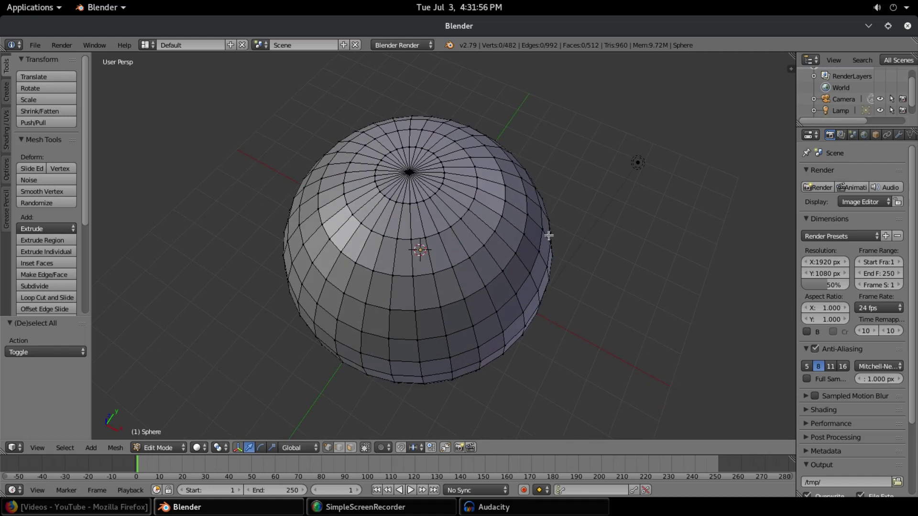
{"action": "key", "text": "c"}
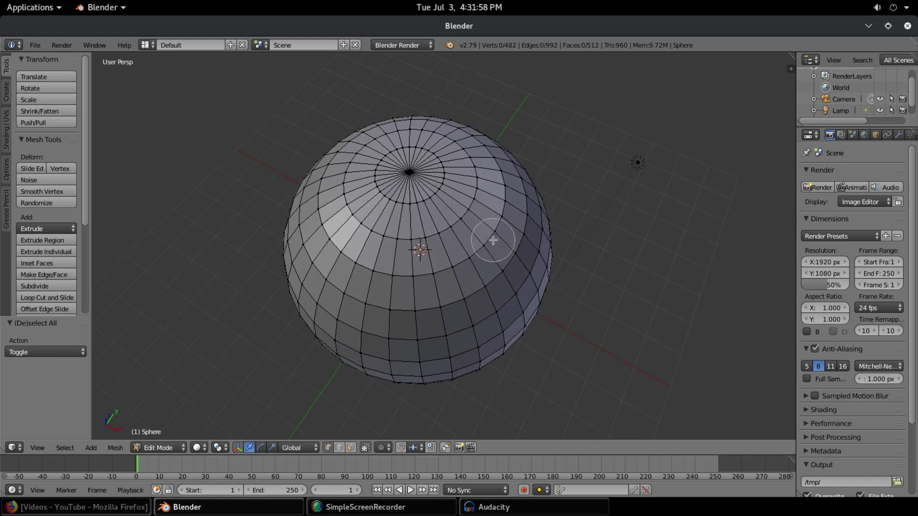
{"action": "mouse_move", "coordinate": [407, 174]}
{"action": "left_mouse_down"}
{"action": "mouse_move", "coordinate": [421, 163]}
{"action": "mouse_move", "coordinate": [368, 153]}
{"action": "mouse_move", "coordinate": [357, 210]}
{"action": "mouse_move", "coordinate": [441, 216]}
{"action": "mouse_move", "coordinate": [466, 167]}
{"action": "mouse_move", "coordinate": [440, 140]}
{"action": "mouse_move", "coordinate": [399, 138]}
{"action": "left_mouse_up"}
{"action": "key", "text": "Escape"}
{"action": "mouse_move", "coordinate": [431, 192]}
{"action": "middle_mouse_down"}
{"action": "mouse_move", "coordinate": [445, 202]}
{"action": "mouse_move", "coordinate": [558, 218]}
{"action": "mouse_move", "coordinate": [532, 222]}
{"action": "mouse_move", "coordinate": [500, 200]}
{"action": "middle_mouse_up"}
{"action": "middle_click_drag", "start_coordinate": [670, 265], "coordinate": [662, 251]}
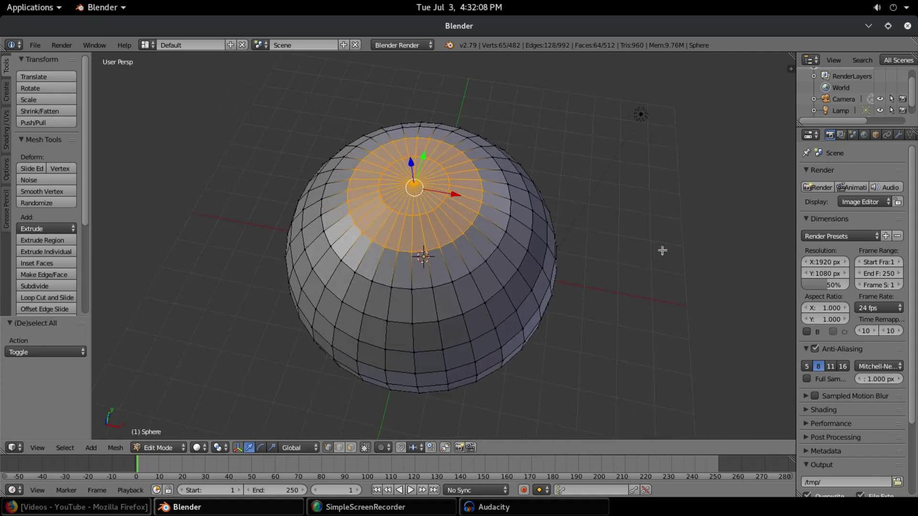
{"action": "left_click_drag", "start_coordinate": [797, 168], "coordinate": [733, 168]}
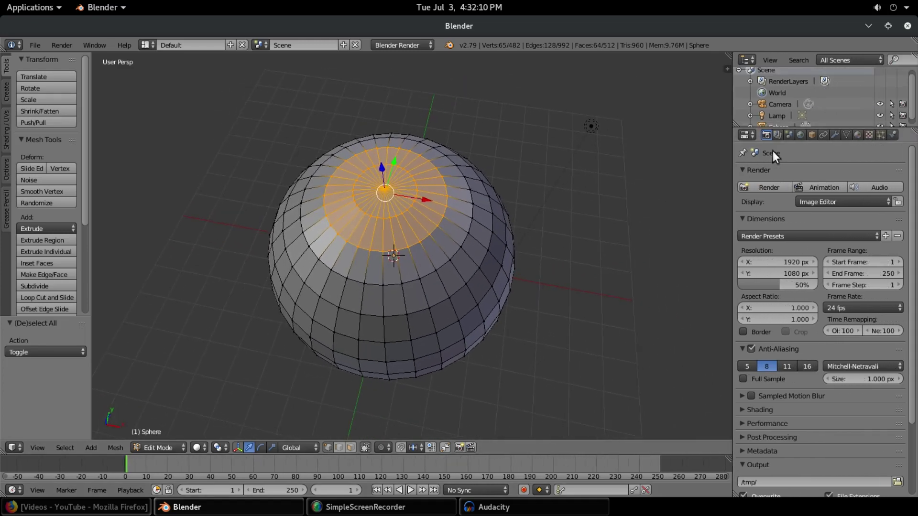
Create a vertex group named 'top' and assign the selected top-pole vertices to it
{"action": "left_click", "coordinate": [844, 135]}
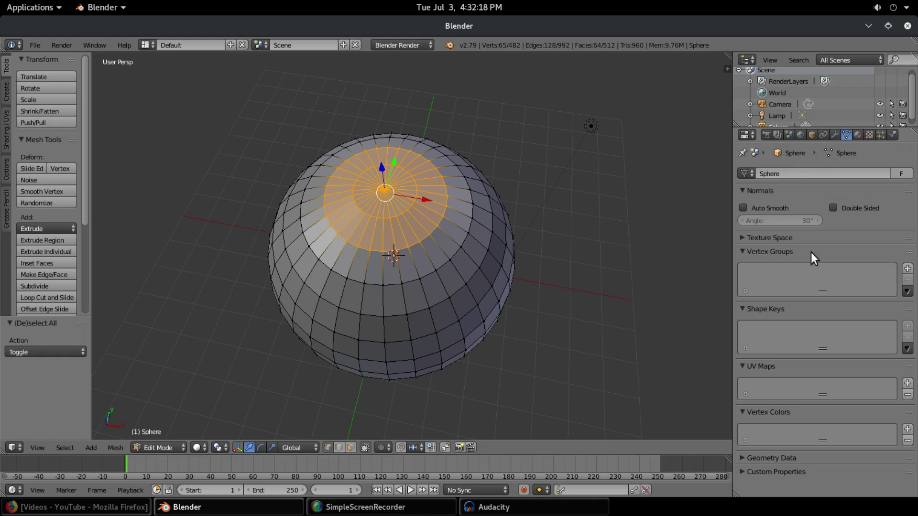
{"action": "left_click", "coordinate": [908, 269]}
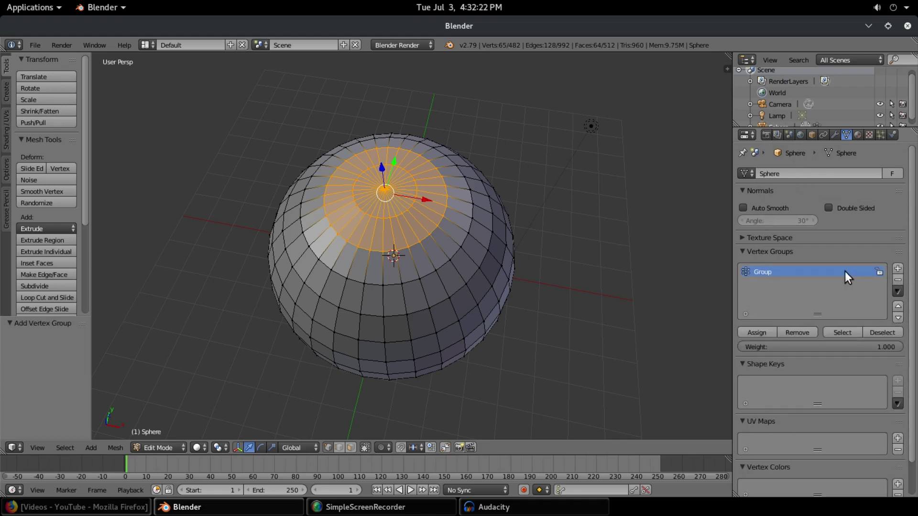
{"action": "double_click", "coordinate": [820, 276]}
{"action": "type", "text": "top"}
{"action": "left_click", "coordinate": [756, 333]}
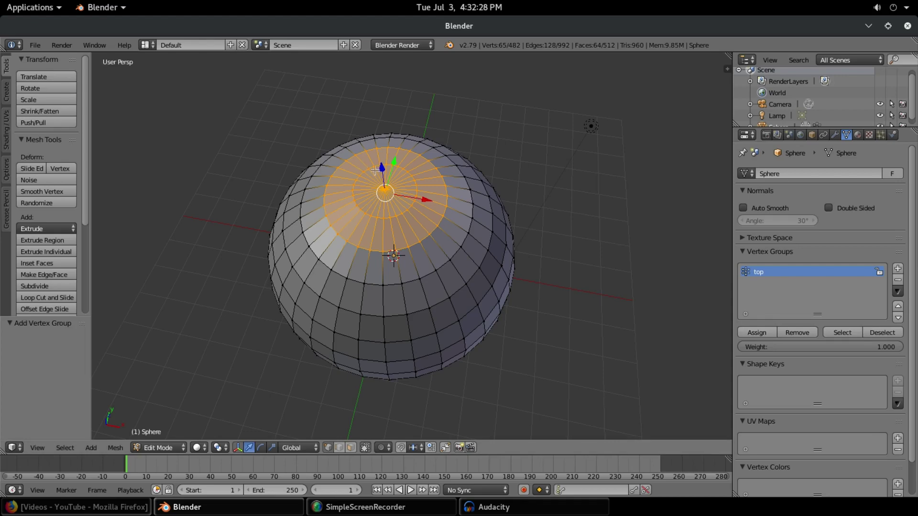
{"action": "middle_click_drag", "start_coordinate": [375, 171], "coordinate": [383, 220]}
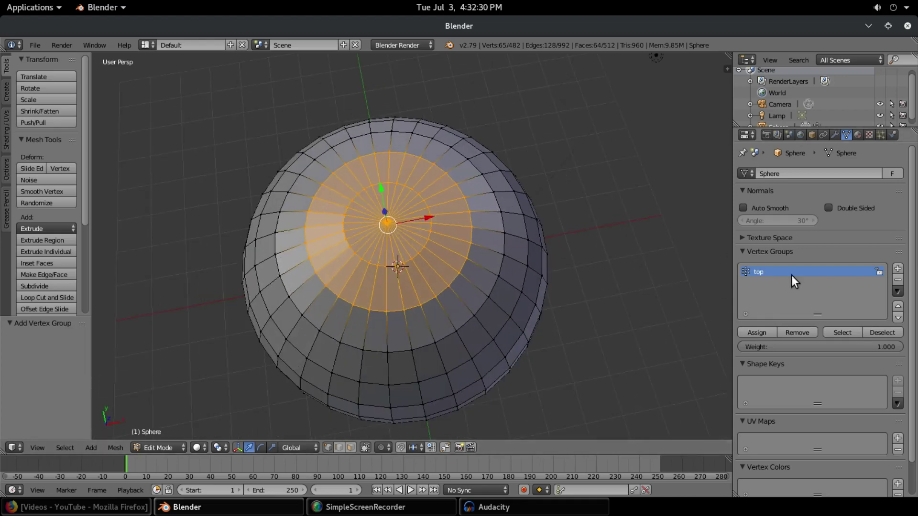
{"action": "middle_click_drag", "start_coordinate": [317, 291], "coordinate": [312, 282]}
In Object Mode, add a new Hair particle system to the sphere
{"action": "key", "text": "Tab"}
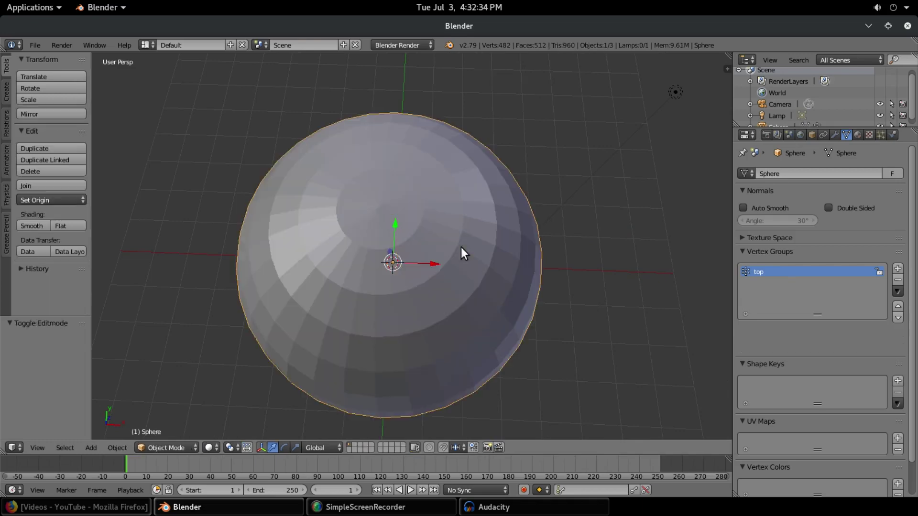
{"action": "mouse_move", "coordinate": [467, 245]}
{"action": "middle_mouse_down"}
{"action": "mouse_move", "coordinate": [468, 277]}
{"action": "mouse_move", "coordinate": [473, 246]}
{"action": "middle_mouse_up"}
{"action": "scroll", "coordinate": [462, 244], "scroll_direction": "down", "scroll_amount": 2}
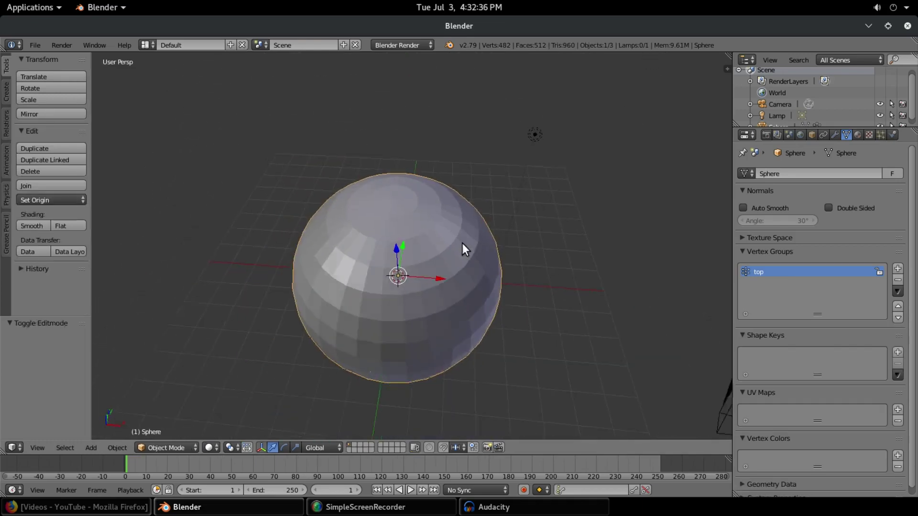
{"action": "left_click", "coordinate": [881, 134]}
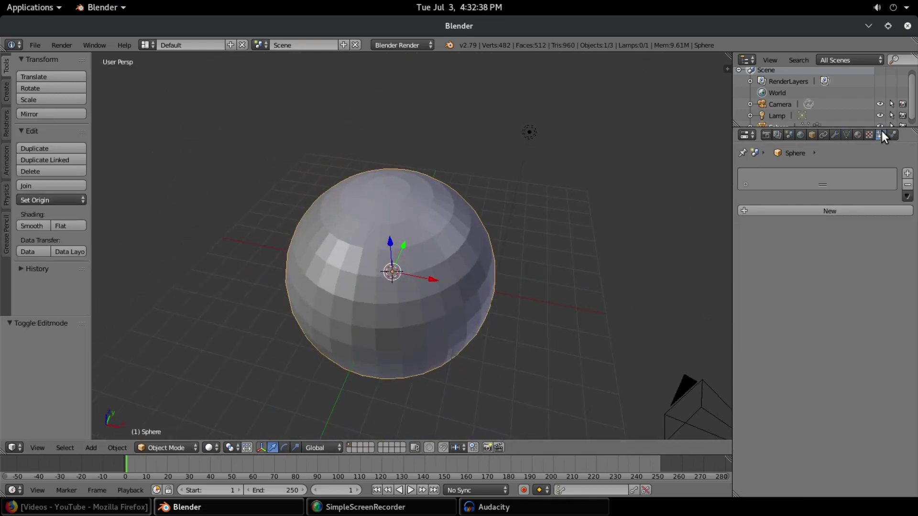
{"action": "middle_click_drag", "start_coordinate": [540, 211], "coordinate": [559, 286]}
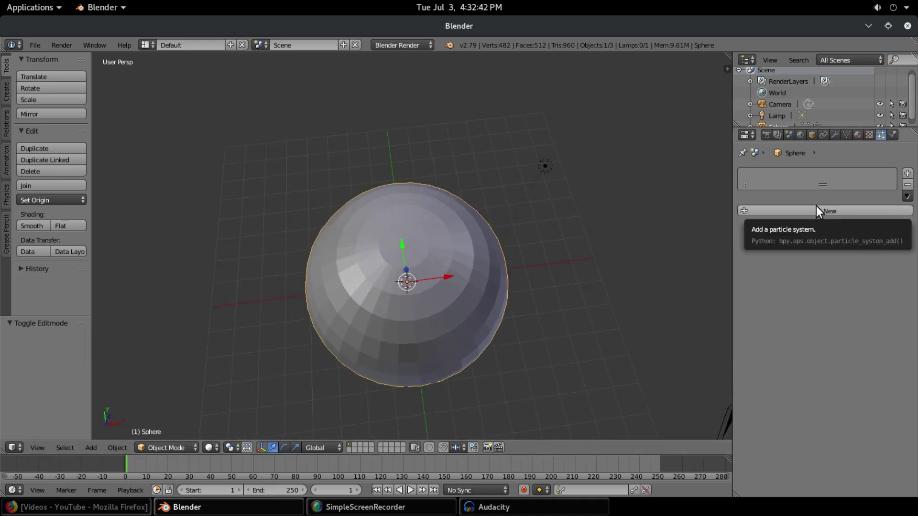
{"action": "left_click", "coordinate": [817, 209]}
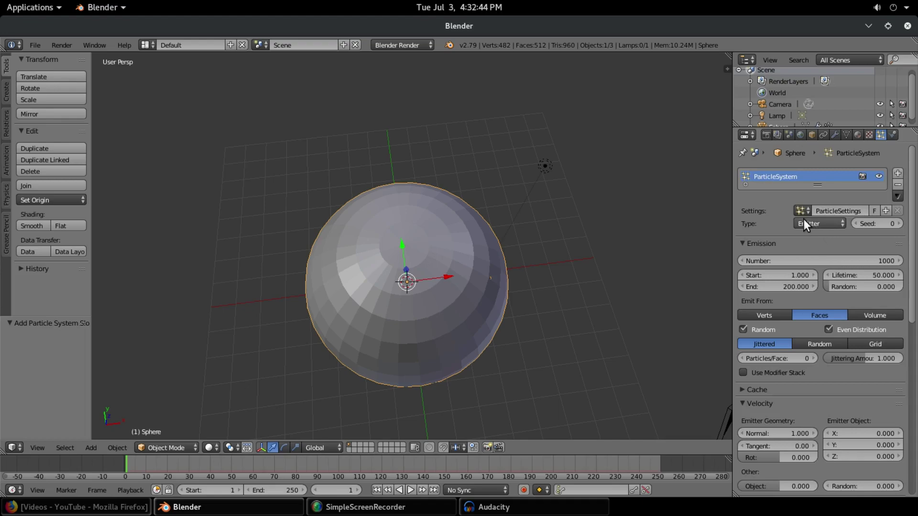
{"action": "left_click", "coordinate": [822, 223]}
{"action": "left_click", "coordinate": [821, 200]}
Raise the hair strand count to 9064
{"action": "middle_click_drag", "start_coordinate": [576, 323], "coordinate": [430, 280]}
{"action": "scroll", "coordinate": [445, 228], "scroll_direction": "down", "scroll_amount": 3}
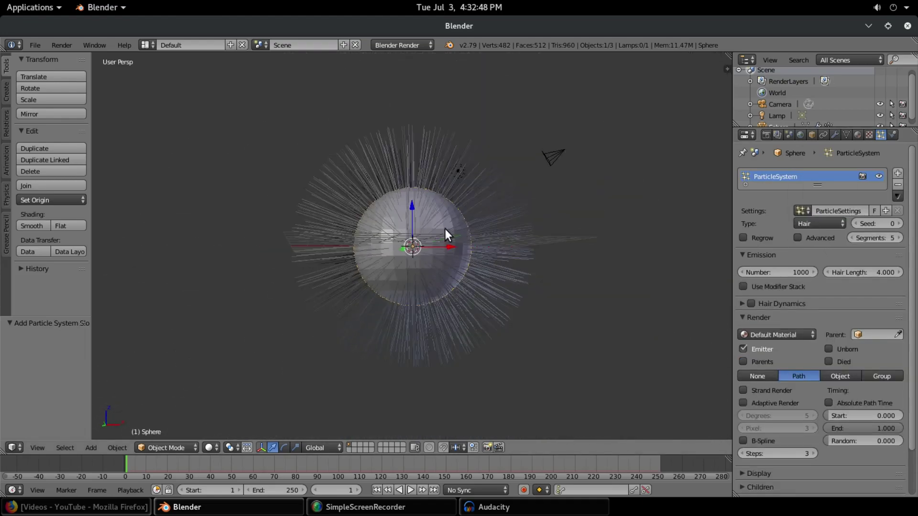
{"action": "scroll", "coordinate": [444, 229], "scroll_direction": "up", "scroll_amount": 3}
{"action": "middle_click_drag", "start_coordinate": [443, 164], "coordinate": [445, 253]}
{"action": "left_click_drag", "start_coordinate": [784, 272], "coordinate": [688, 265]}
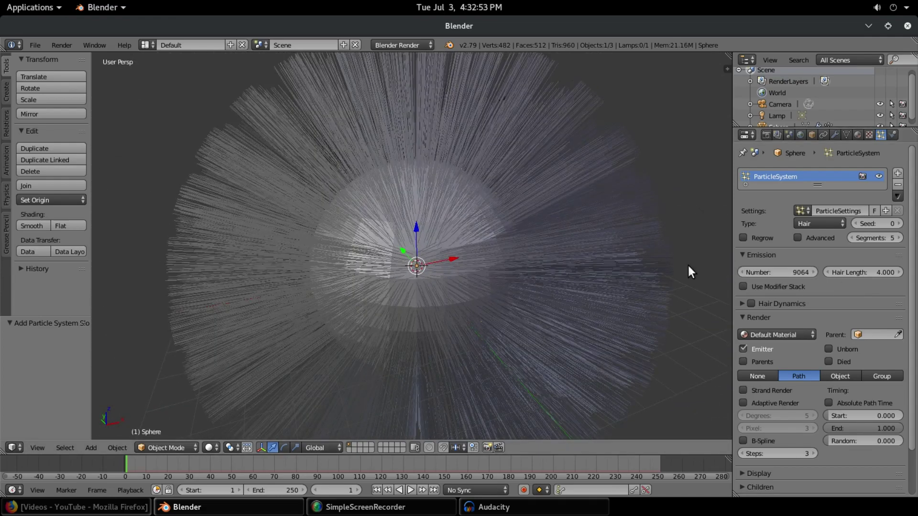
{"action": "middle_click_drag", "start_coordinate": [407, 247], "coordinate": [525, 234]}
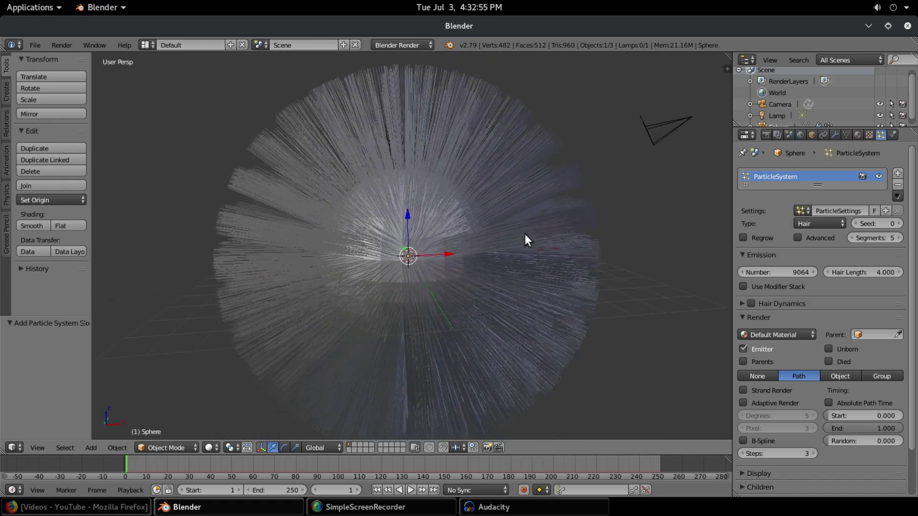
Set the hair particles' Density vertex group to 'top'
{"action": "scroll", "coordinate": [813, 282], "scroll_direction": "down", "scroll_amount": 3}
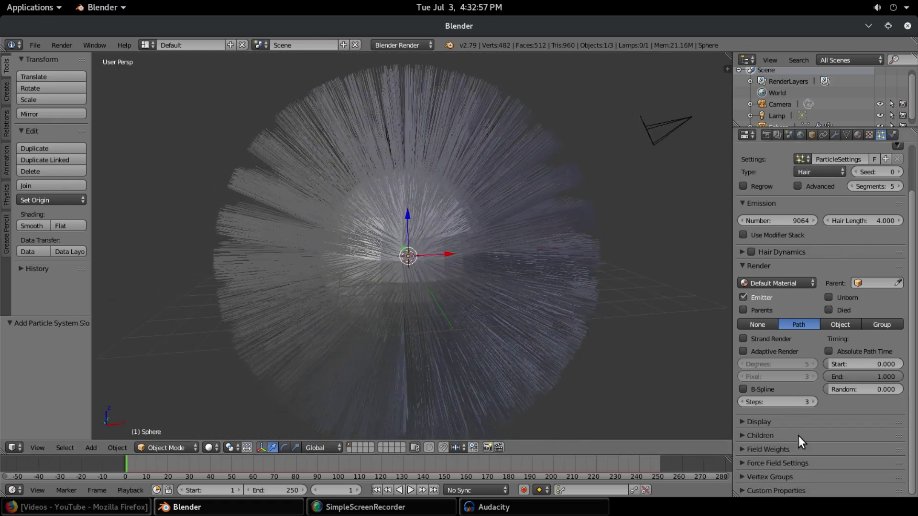
{"action": "left_click", "coordinate": [779, 472]}
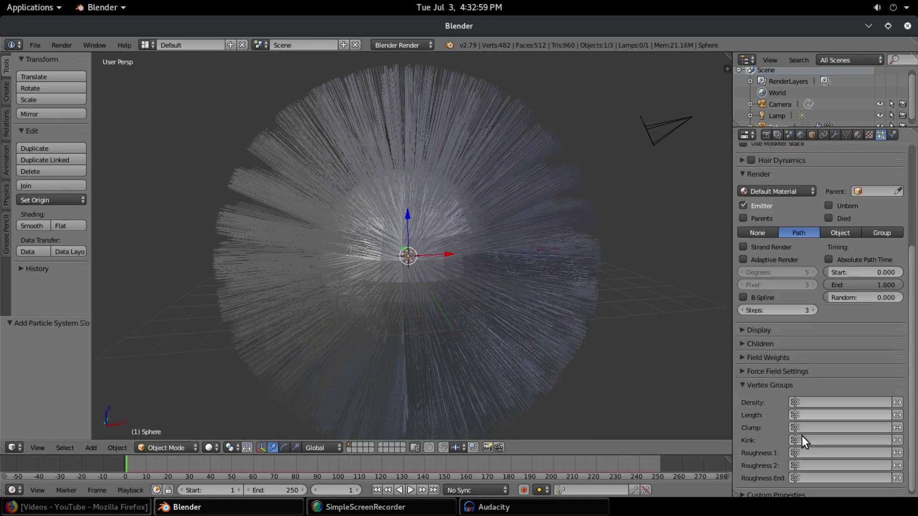
{"action": "scroll", "coordinate": [802, 436], "scroll_direction": "down", "scroll_amount": 5}
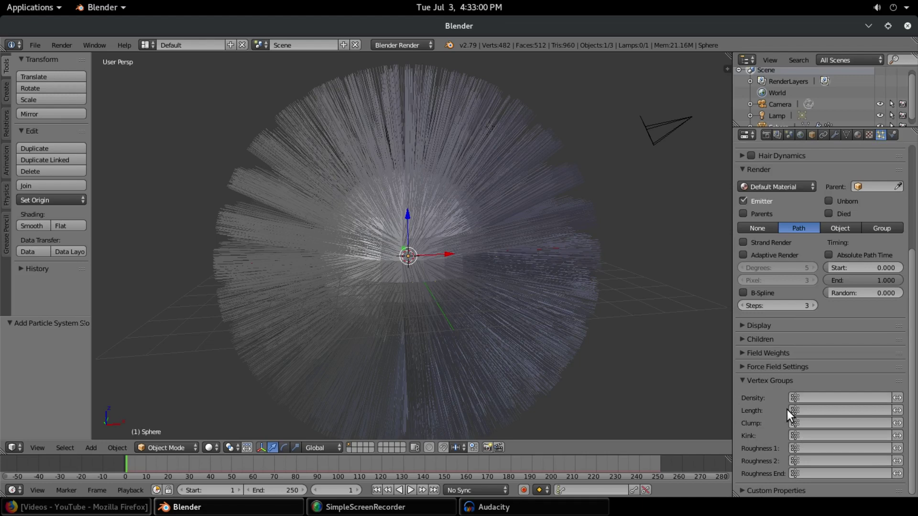
{"action": "left_click", "coordinate": [850, 396]}
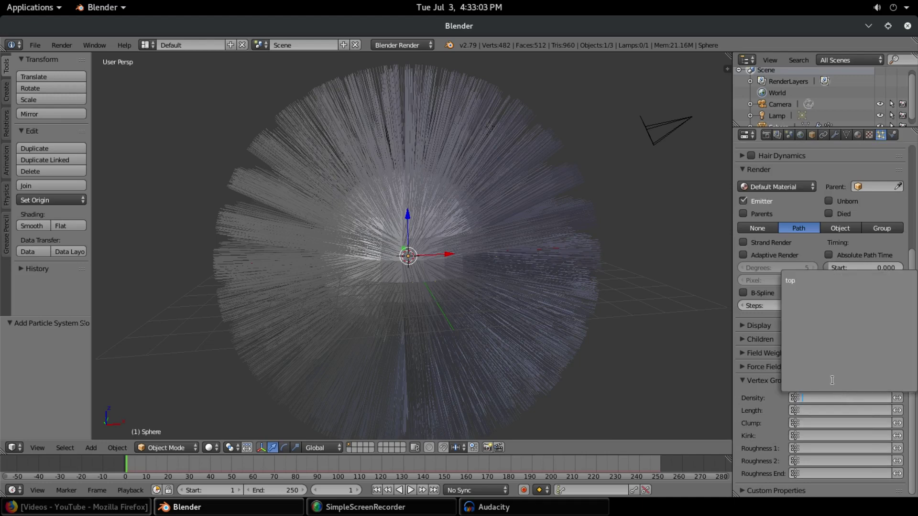
{"action": "left_click", "coordinate": [843, 281]}
{"action": "middle_click_drag", "start_coordinate": [600, 253], "coordinate": [527, 237]}
{"action": "middle_click_drag", "start_coordinate": [599, 205], "coordinate": [545, 224]}
Set the hair particles' Length vertex group to 'top' as well
{"action": "left_click", "coordinate": [840, 410]}
{"action": "left_click", "coordinate": [790, 293]}
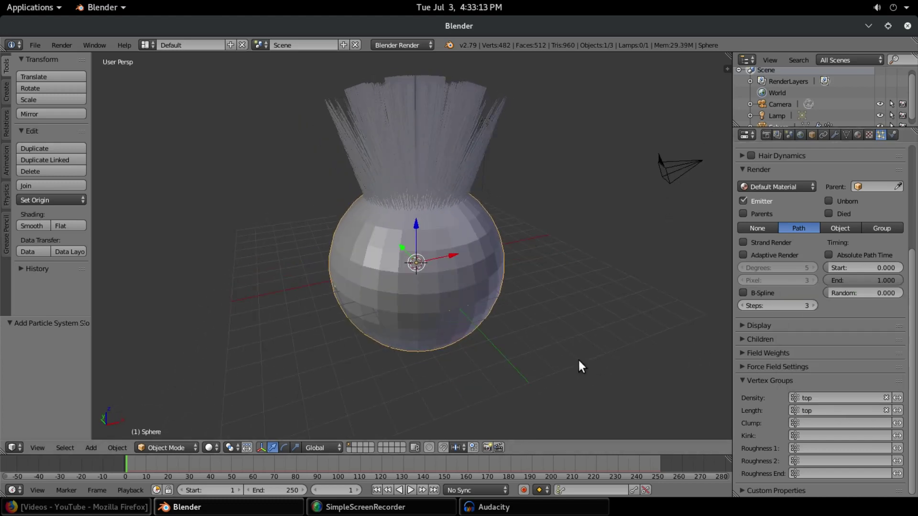
{"action": "scroll", "coordinate": [445, 143], "scroll_direction": "up", "scroll_amount": 3}
{"action": "middle_click_drag", "start_coordinate": [444, 165], "coordinate": [446, 176]}
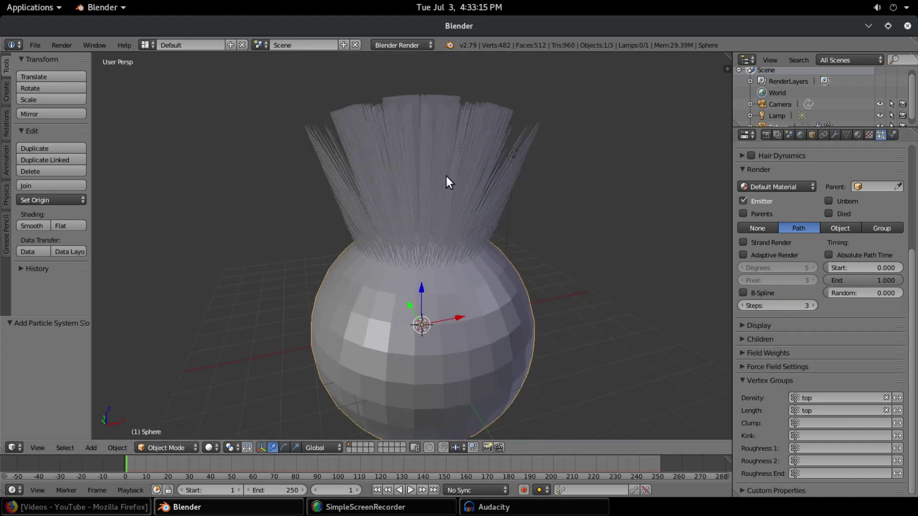
{"action": "middle_click_drag", "start_coordinate": [411, 254], "coordinate": [498, 253]}
Enter Edit Mode, switch to Right Orthographic view, and clear the top-cap selection
{"action": "left_click", "coordinate": [846, 135]}
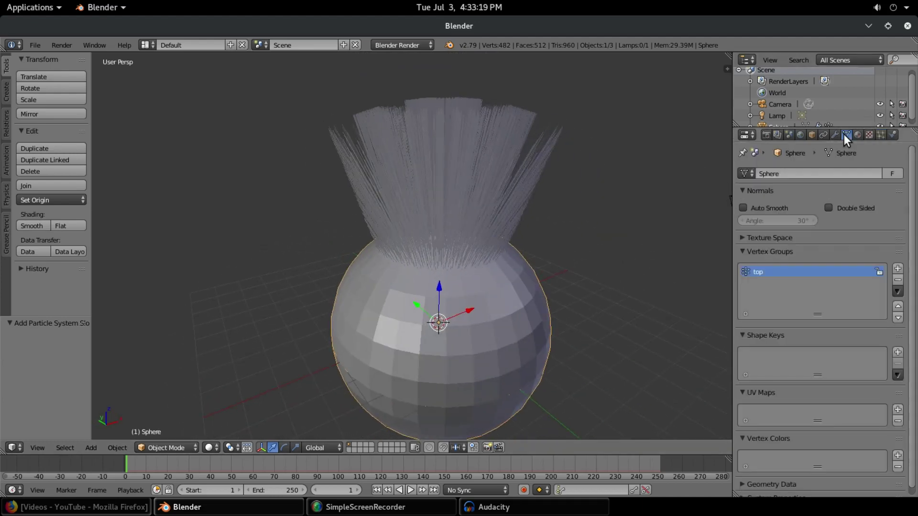
{"action": "key", "text": "Tab"}
{"action": "middle_click_drag", "start_coordinate": [629, 274], "coordinate": [421, 282]}
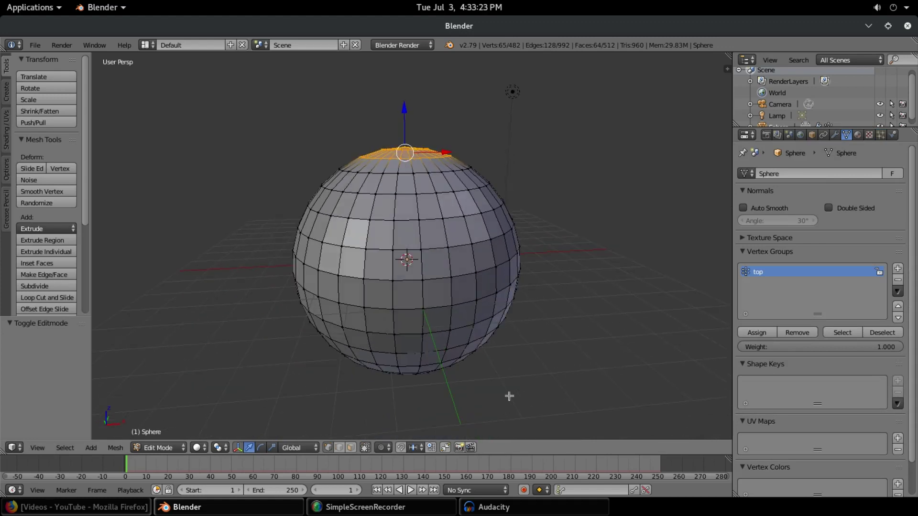
{"action": "key", "text": "KP_1"}
{"action": "key", "text": "KP_3"}
{"action": "key", "text": "KP_5"}
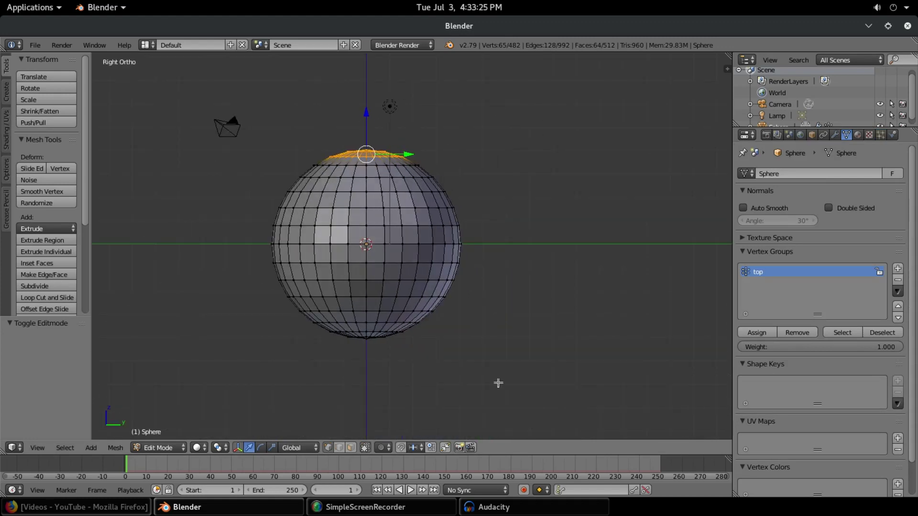
{"action": "scroll", "coordinate": [498, 383], "scroll_direction": "up", "scroll_amount": 1}
{"action": "right_click", "coordinate": [357, 244]}
Circle-select the faces across the sphere's left and right sides
{"action": "key", "text": "c"}
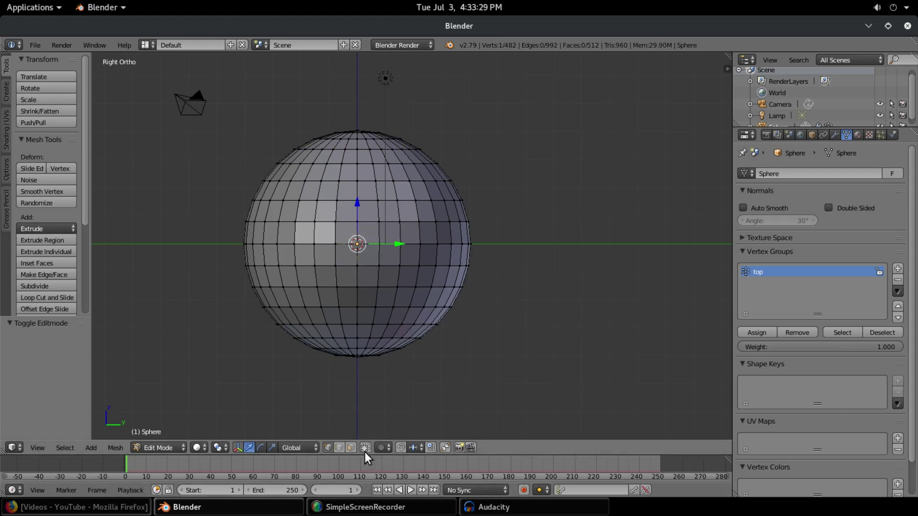
{"action": "key", "text": "KP_8"}
{"action": "key", "text": "KP_4"}
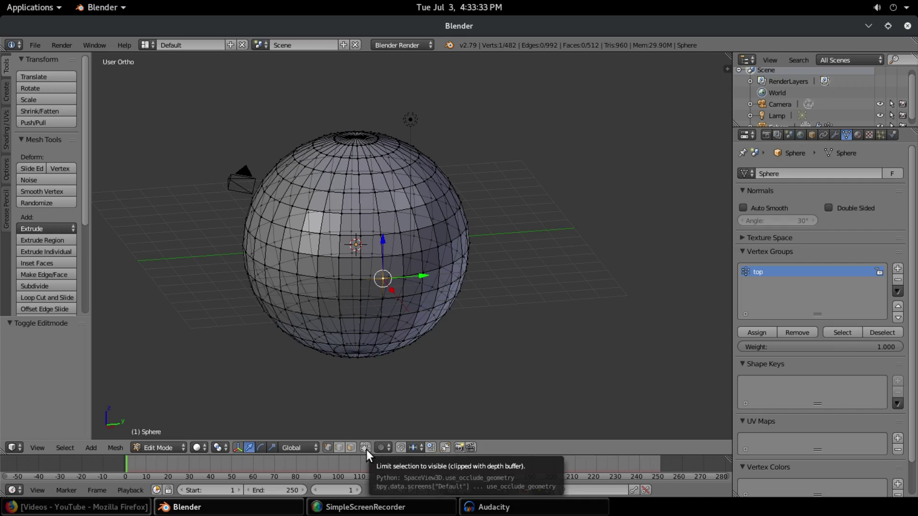
{"action": "key", "text": "KP_3"}
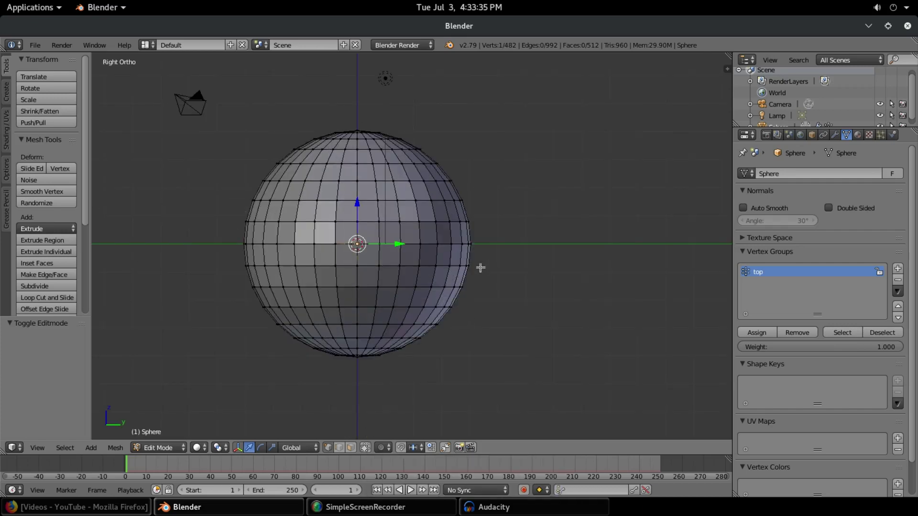
{"action": "scroll", "coordinate": [481, 268], "scroll_direction": "up", "scroll_amount": 1}
{"action": "key", "text": "c"}
{"action": "mouse_move", "coordinate": [337, 243]}
{"action": "left_mouse_down"}
{"action": "mouse_move", "coordinate": [328, 242]}
{"action": "mouse_move", "coordinate": [363, 261]}
{"action": "mouse_move", "coordinate": [363, 224]}
{"action": "mouse_move", "coordinate": [337, 215]}
{"action": "mouse_move", "coordinate": [306, 239]}
{"action": "mouse_move", "coordinate": [312, 286]}
{"action": "mouse_move", "coordinate": [371, 289]}
{"action": "mouse_move", "coordinate": [390, 247]}
{"action": "mouse_move", "coordinate": [387, 209]}
{"action": "left_mouse_up"}
{"action": "right_click", "coordinate": [374, 232]}
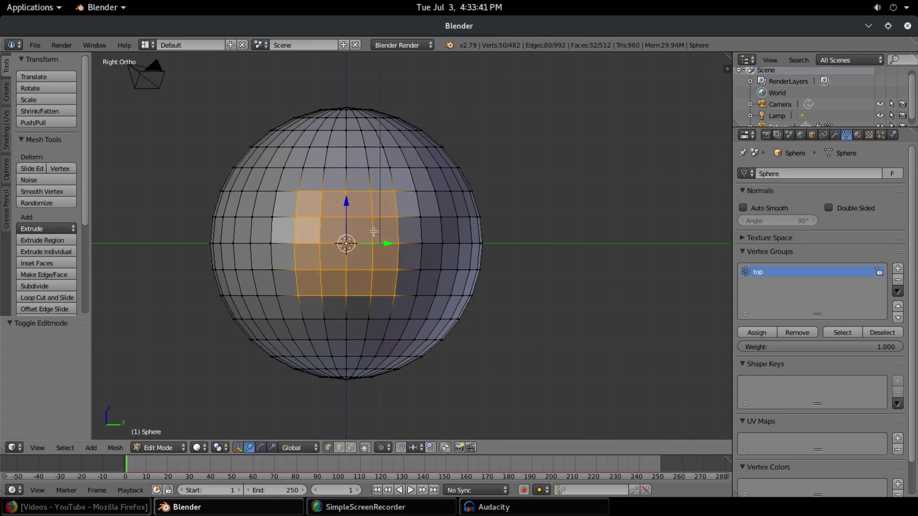
{"action": "middle_click_drag", "start_coordinate": [374, 231], "coordinate": [484, 252]}
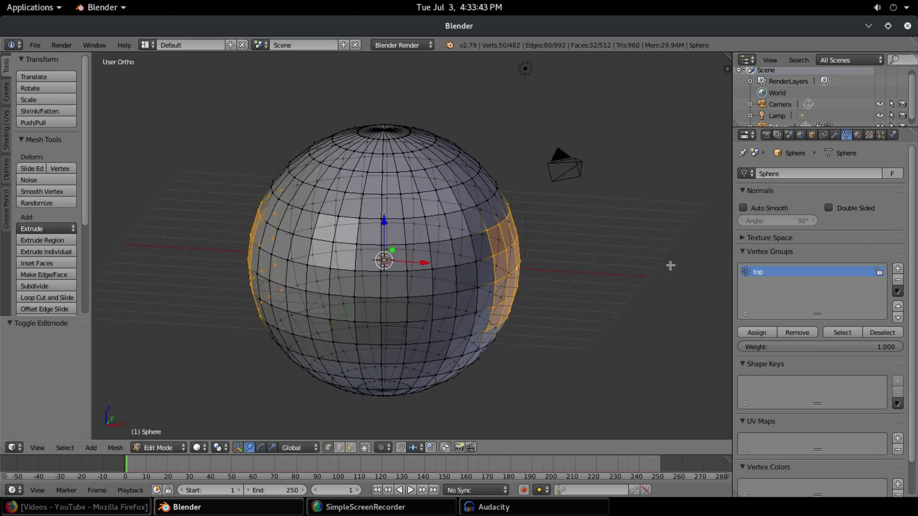
Return to Object Mode and clear 'top' from the hair Length vertex group
{"action": "key", "text": "Tab"}
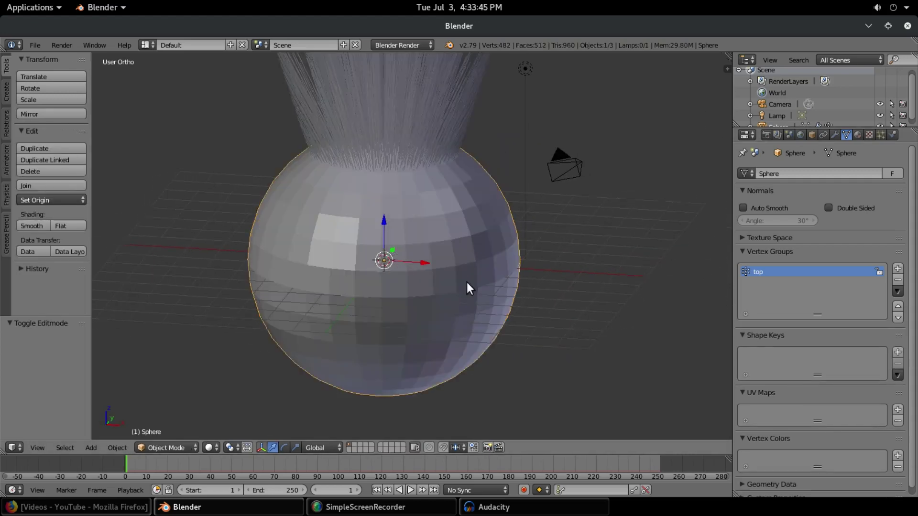
{"action": "scroll", "coordinate": [467, 282], "scroll_direction": "down", "scroll_amount": 2}
{"action": "middle_click_drag", "start_coordinate": [467, 283], "coordinate": [525, 268]}
{"action": "left_click", "coordinate": [892, 135]}
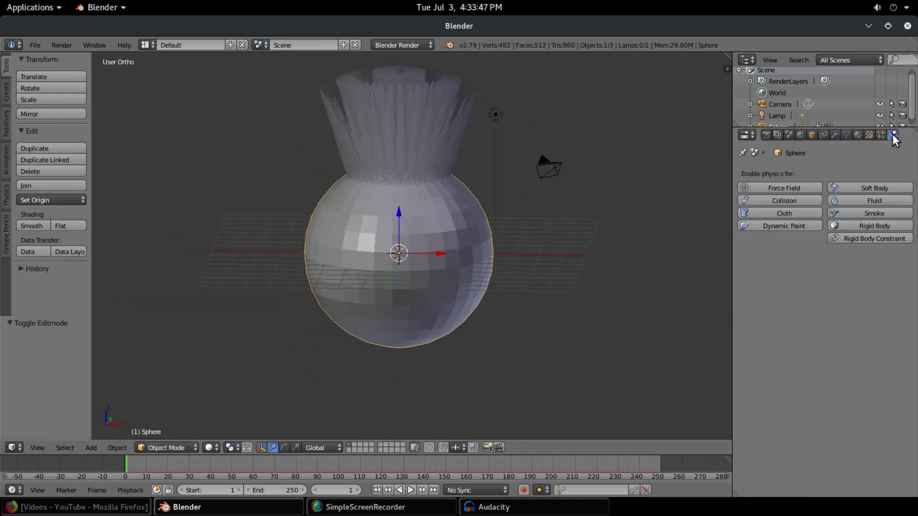
{"action": "left_click", "coordinate": [881, 134]}
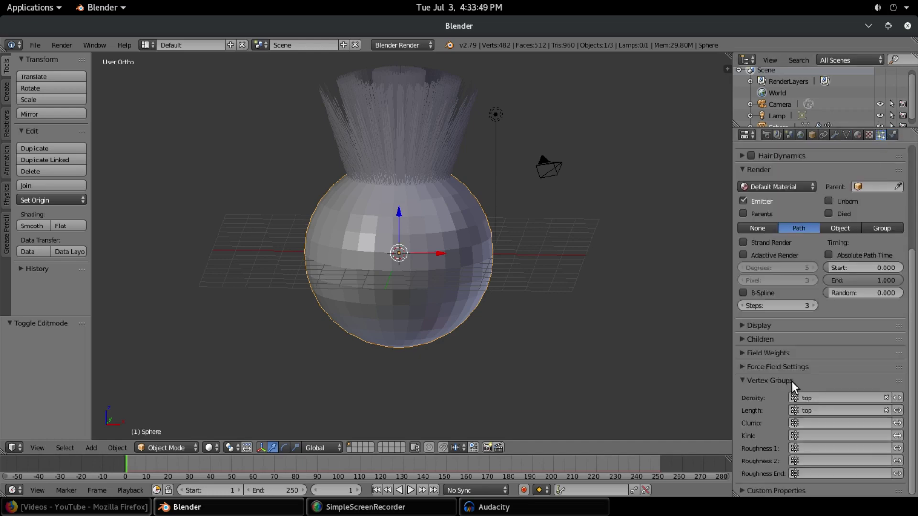
{"action": "left_click", "coordinate": [886, 409]}
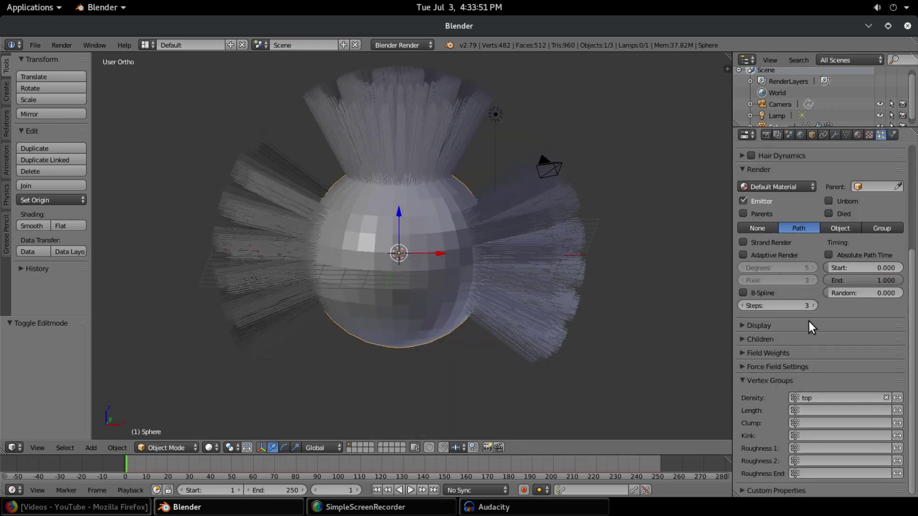
Re-pick 'top' for hair Length and apply Shade Smooth to the sphere
{"action": "middle_click_drag", "start_coordinate": [636, 337], "coordinate": [711, 391]}
{"action": "left_click", "coordinate": [820, 410]}
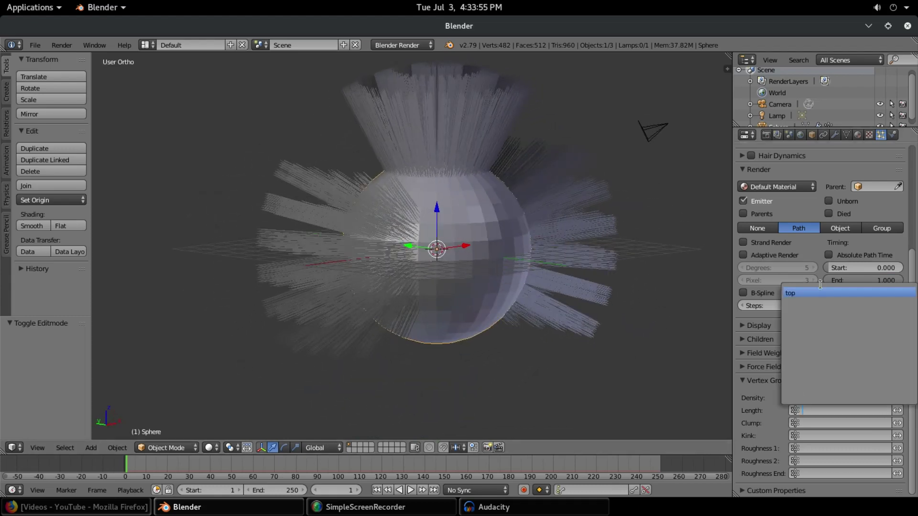
{"action": "left_click", "coordinate": [808, 293]}
{"action": "middle_click_drag", "start_coordinate": [521, 294], "coordinate": [487, 300]}
{"action": "left_click", "coordinate": [35, 226]}
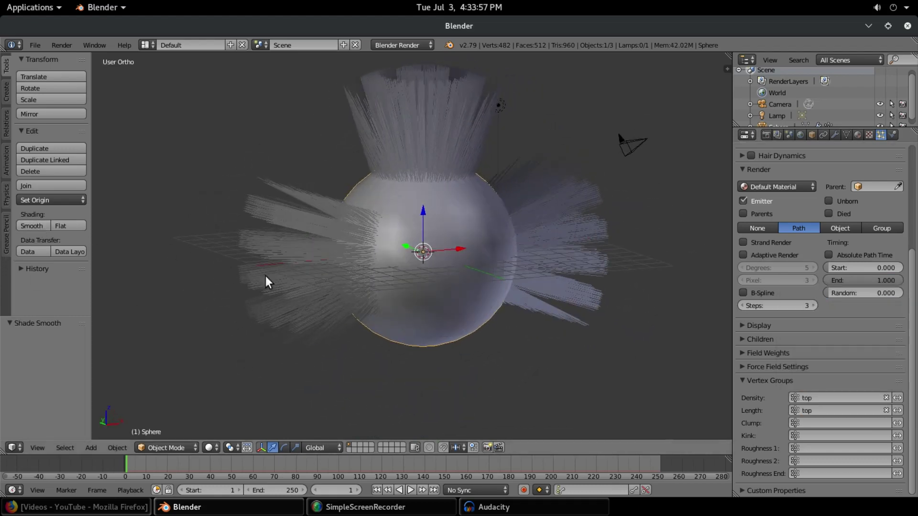
{"action": "middle_click_drag", "start_coordinate": [231, 275], "coordinate": [268, 276]}
Add a Subdivision Surface modifier (view 1, render 2) to the sphere
{"action": "left_click", "coordinate": [837, 135]}
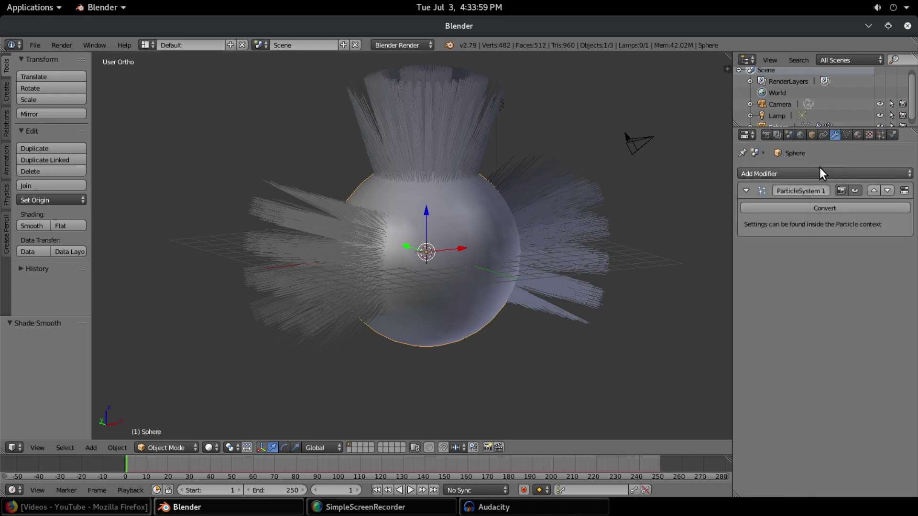
{"action": "left_click", "coordinate": [820, 172]}
{"action": "left_click", "coordinate": [711, 364]}
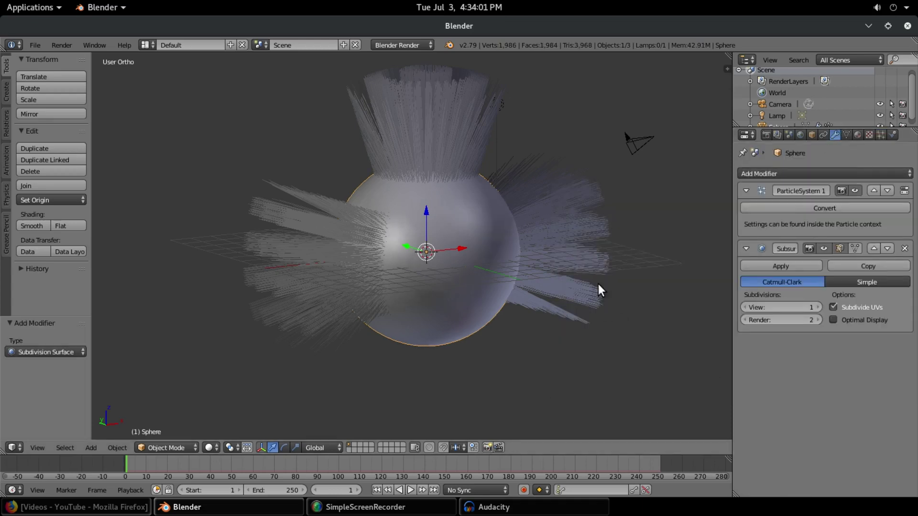
Clear and re-pick 'top' as the hair Length vertex group, then switch to perspective view
{"action": "left_click", "coordinate": [891, 135]}
{"action": "left_click", "coordinate": [881, 135]}
{"action": "left_click", "coordinate": [886, 410]}
{"action": "left_click", "coordinate": [856, 410]}
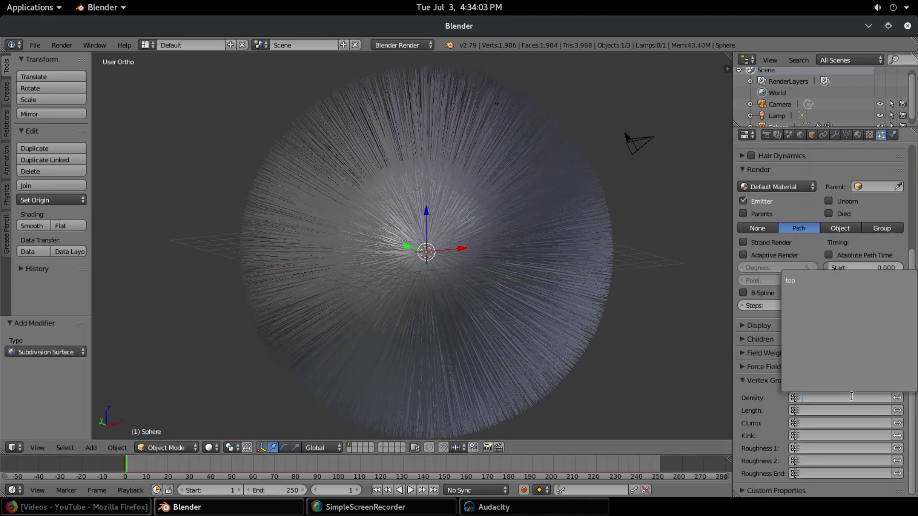
{"action": "middle_click_drag", "start_coordinate": [572, 302], "coordinate": [489, 285]}
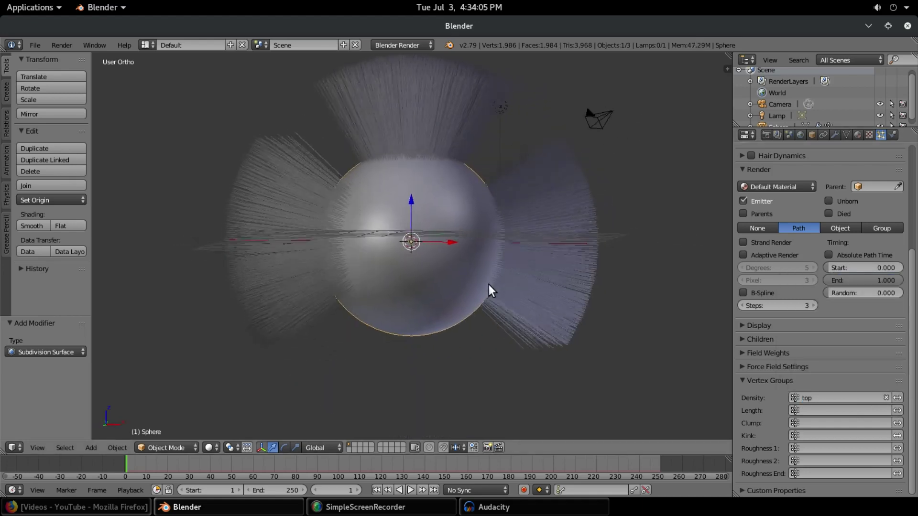
{"action": "left_click", "coordinate": [848, 410]}
{"action": "left_click", "coordinate": [826, 293]}
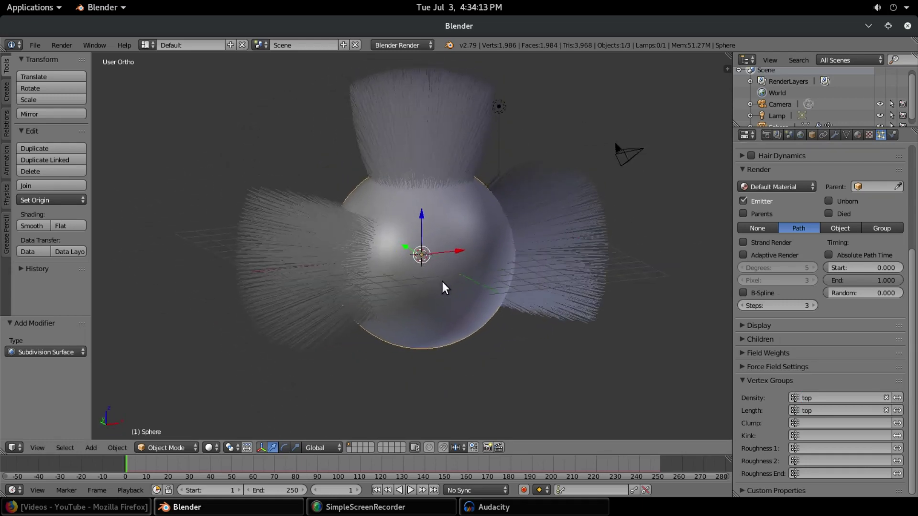
{"action": "key", "text": "KP_5"}
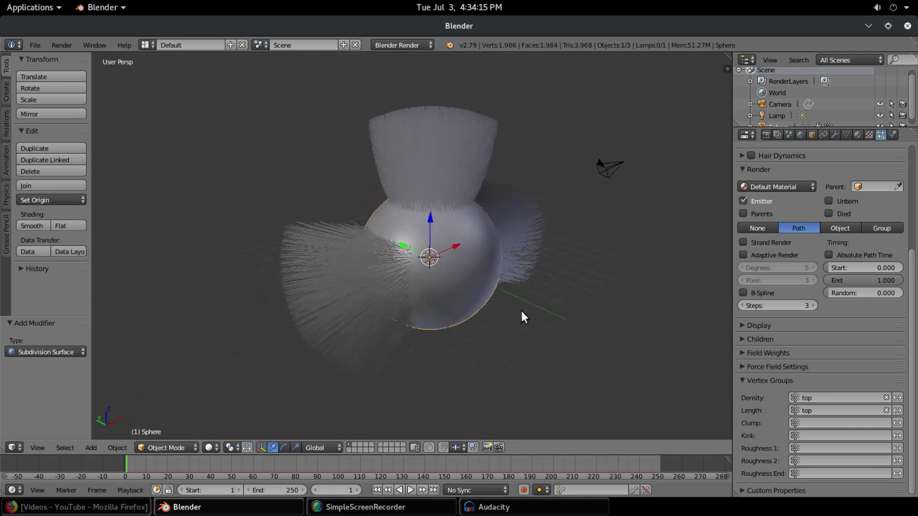